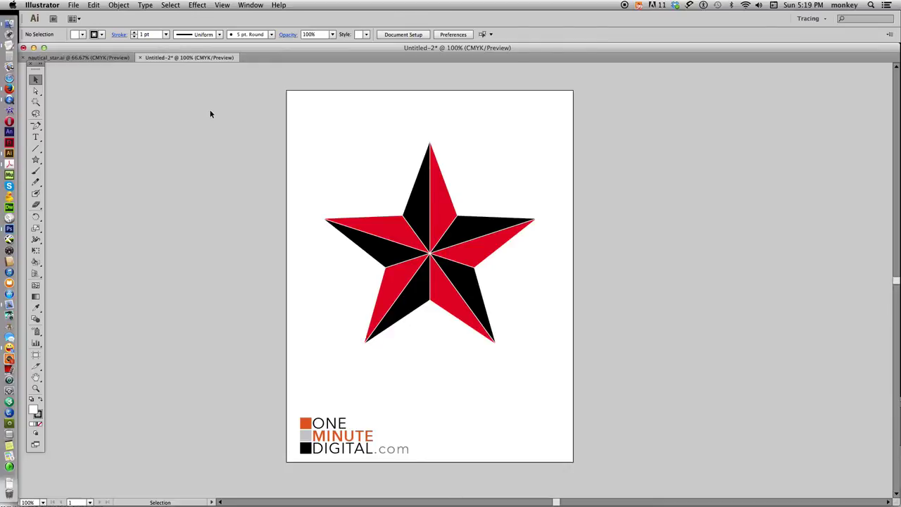
Move the example red-and-black star onto the pasteboard left of the artboard and deselect it
click(35, 80)
drag(244, 107, 577, 275)
drag(472, 241, 168, 239)
click(241, 114)
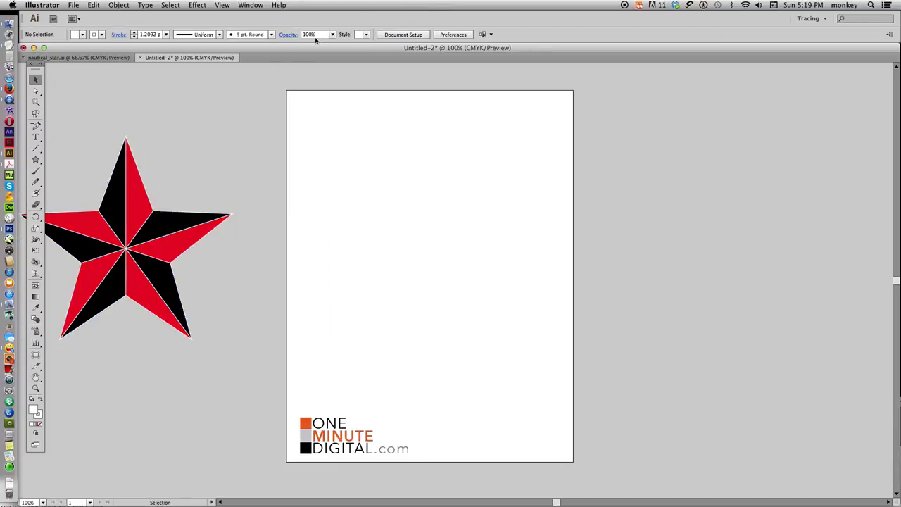
click(222, 6)
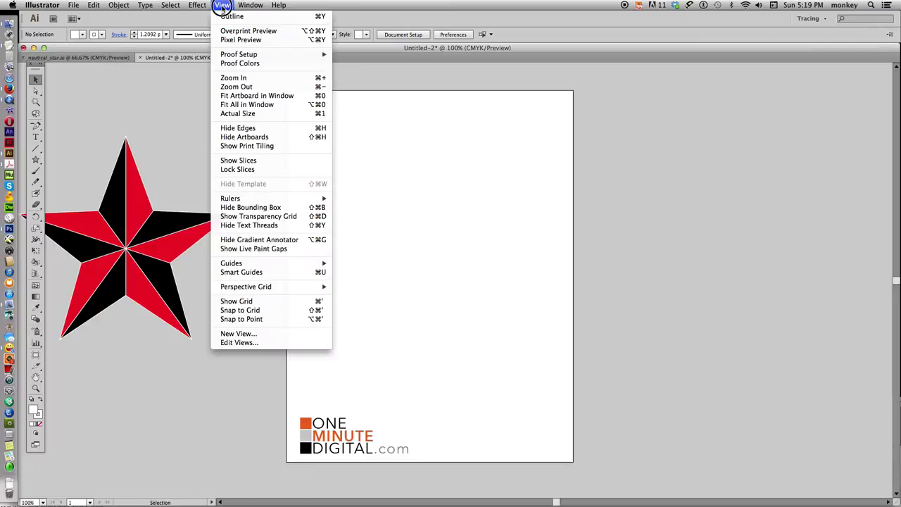
Enable Smart Guides from the View menu
click(293, 273)
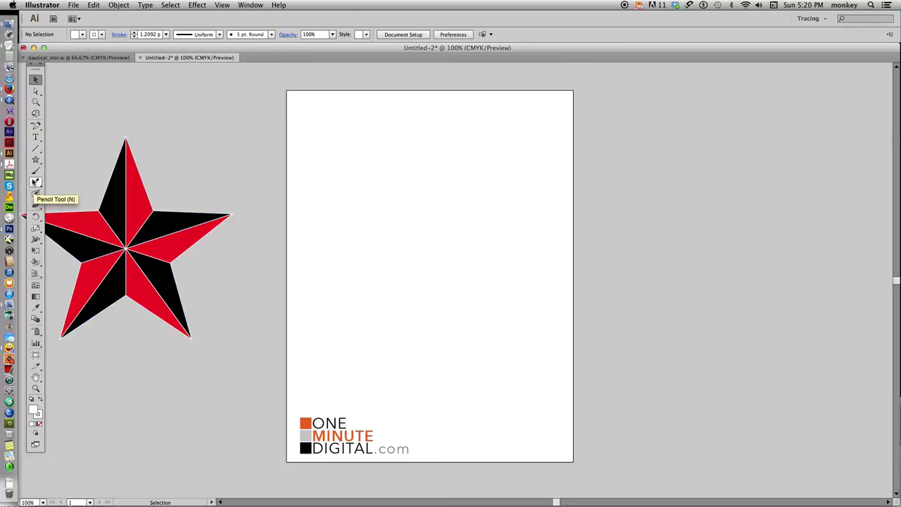
drag(36, 160, 102, 204)
Draw a large five-pointed star, center it on the artboard, and give it no fill with a black stroke
drag(377, 185, 479, 269)
key(v)
drag(377, 146, 427, 218)
click(32, 399)
click(38, 410)
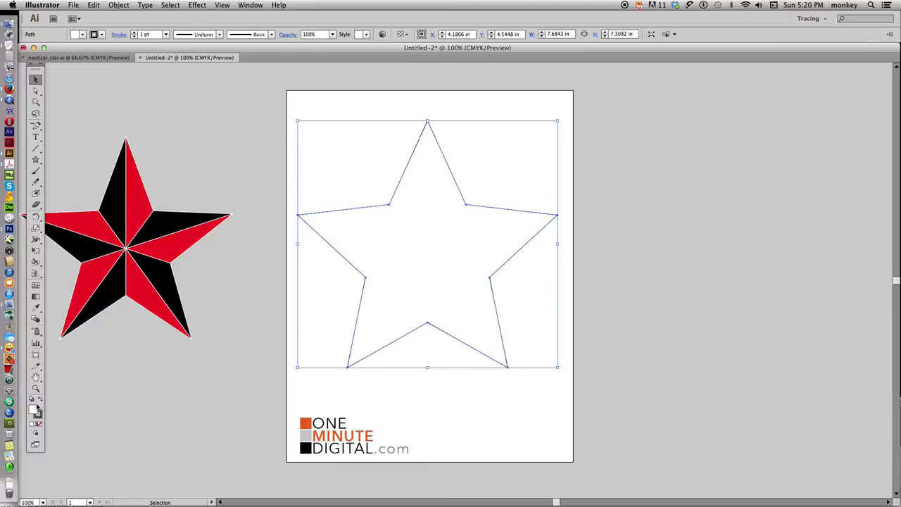
click(31, 406)
click(38, 422)
click(626, 200)
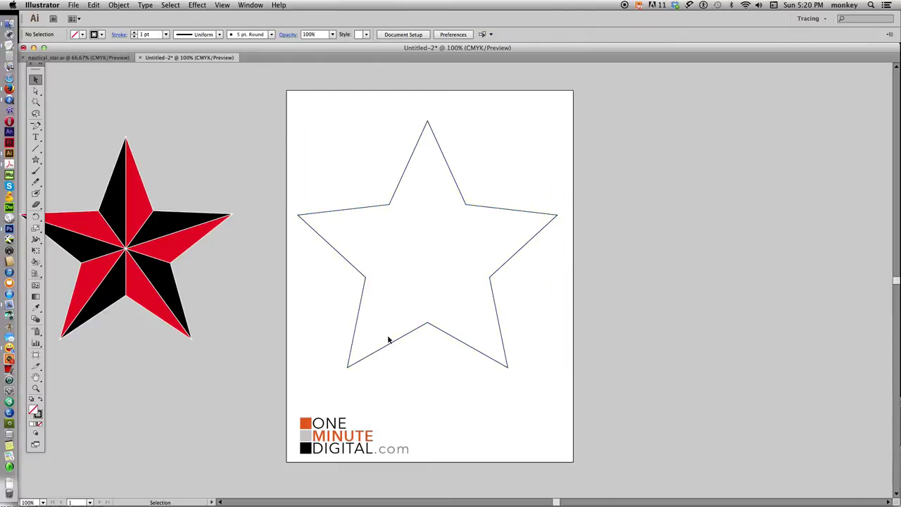
Choose the Line Segment tool from the line tools flyout
click(35, 171)
drag(35, 148, 93, 148)
click(35, 79)
click(454, 185)
click(35, 148)
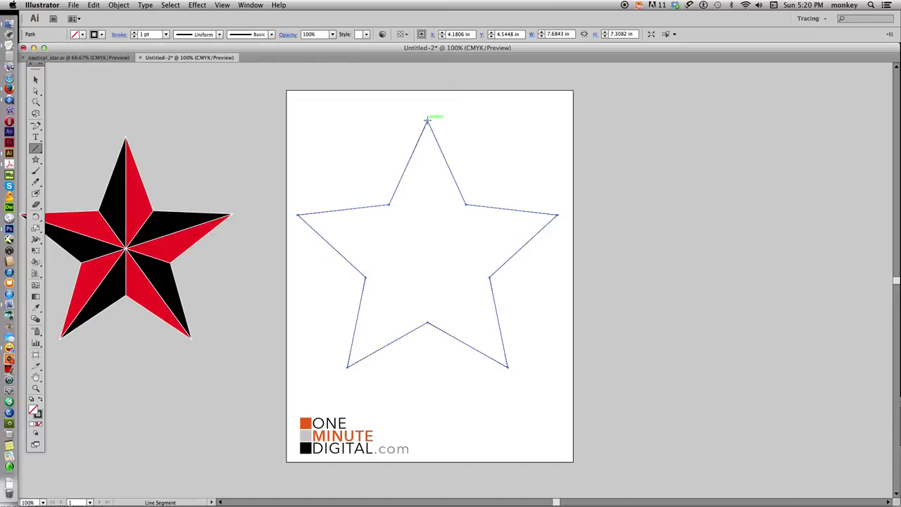
Draw five lines, each from a star tip through the centre to the opposite inner corner
mouse_move(426, 122)
mouse_down()
mouse_move(438, 317)
mouse_move(427, 322)
mouse_up()
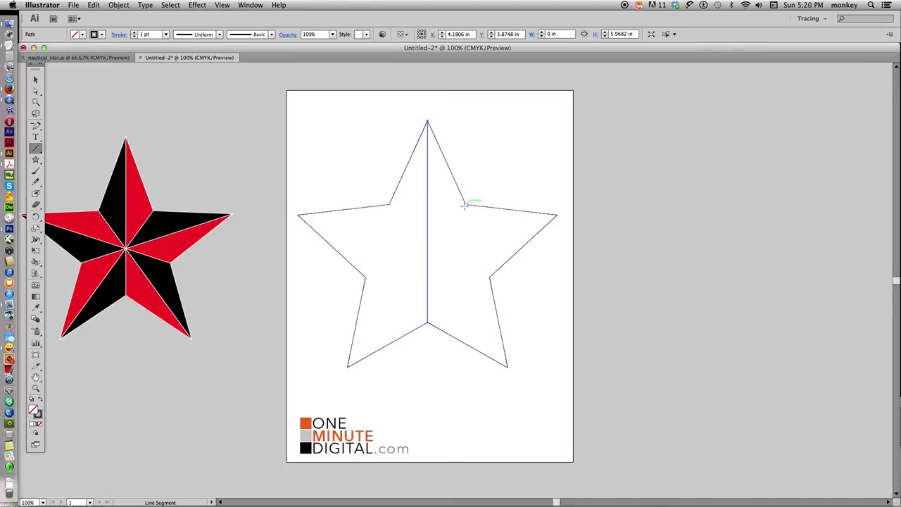
drag(464, 204, 347, 366)
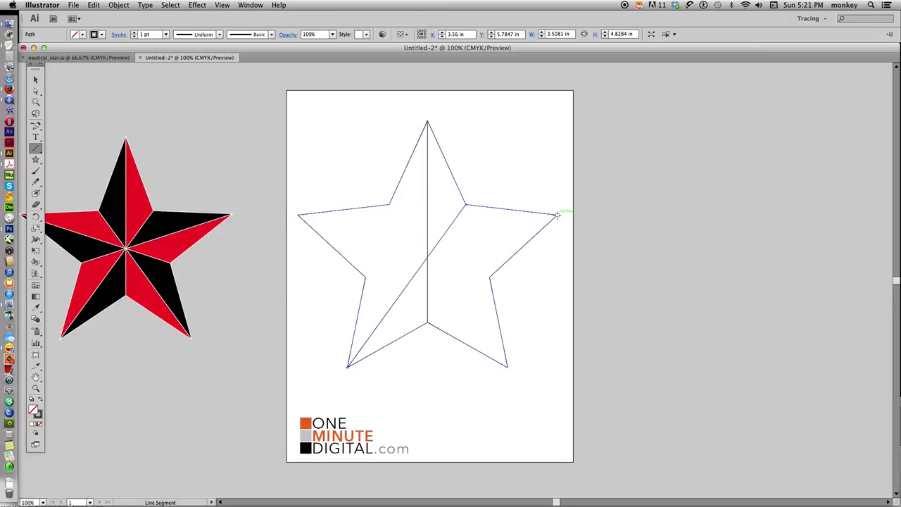
drag(556, 215, 365, 277)
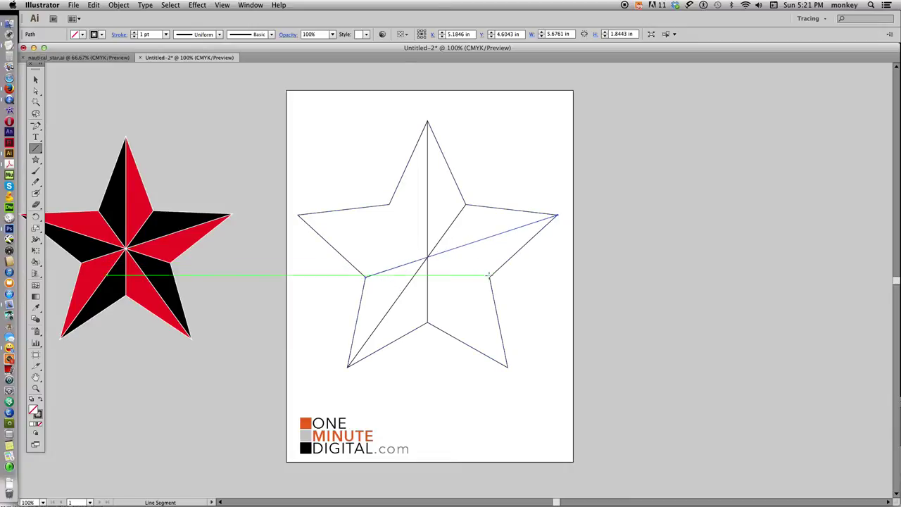
drag(490, 276, 299, 217)
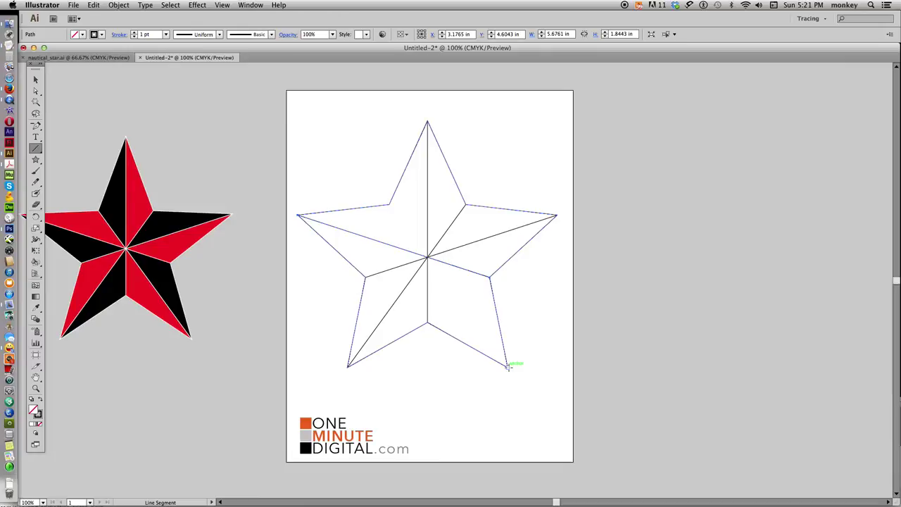
drag(506, 365, 389, 205)
Marquee-select every path of the divided star with the Selection tool
click(36, 80)
click(305, 124)
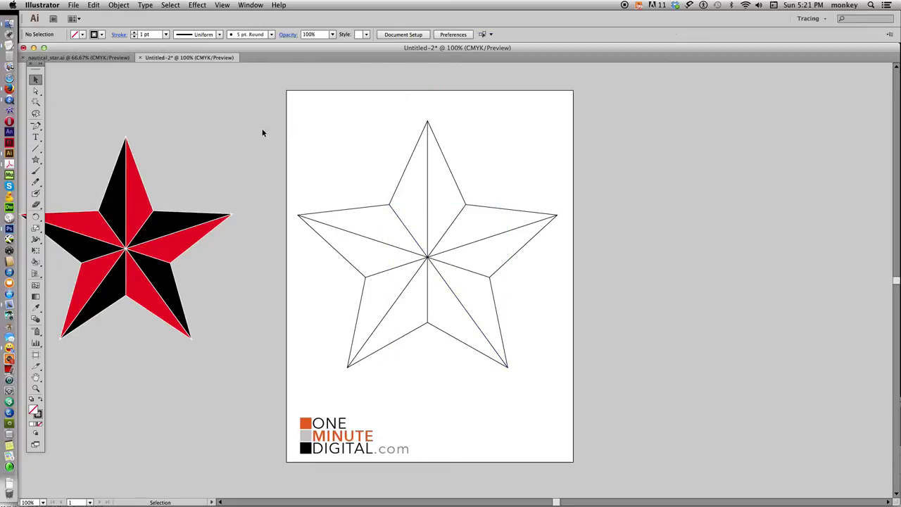
drag(302, 84, 595, 389)
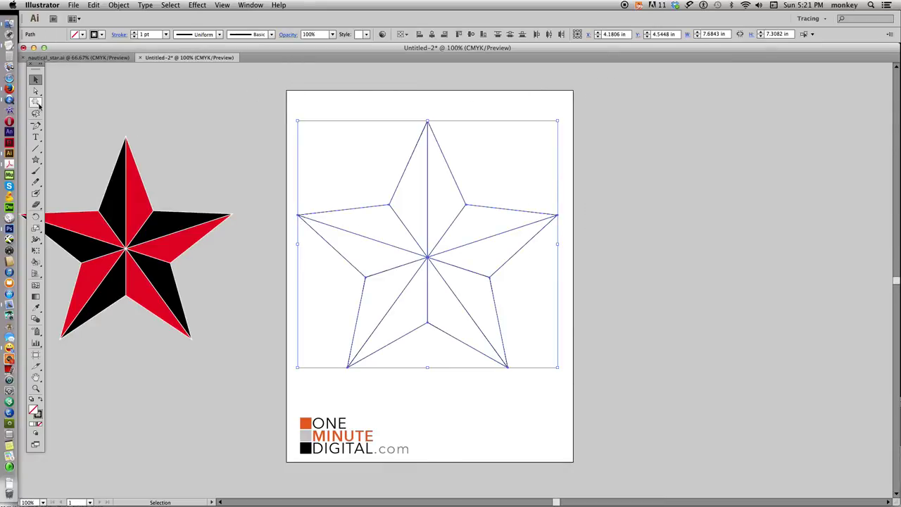
Pick the Live Paint Bucket and set the fill colour to pure red in the Color Picker
mouse_move(36, 261)
mouse_down()
mouse_move(58, 270)
mouse_move(124, 268)
mouse_move(90, 276)
mouse_up()
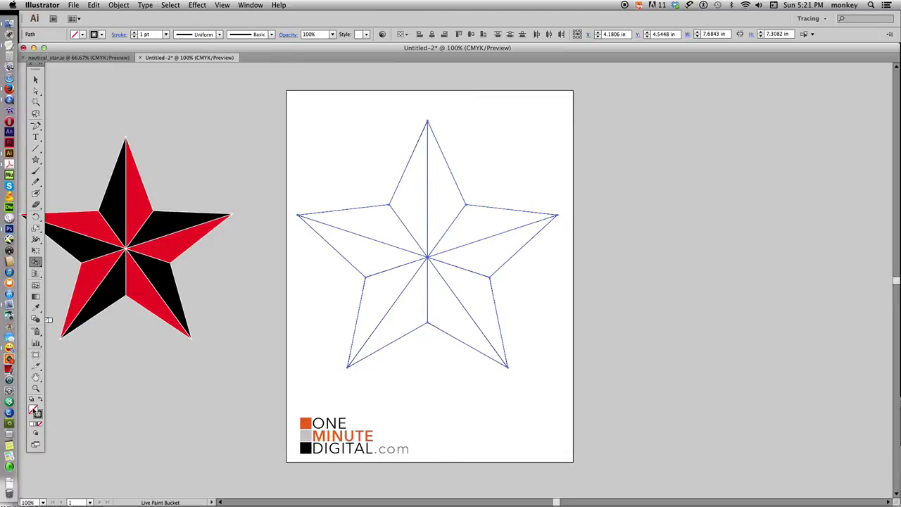
double_click(36, 412)
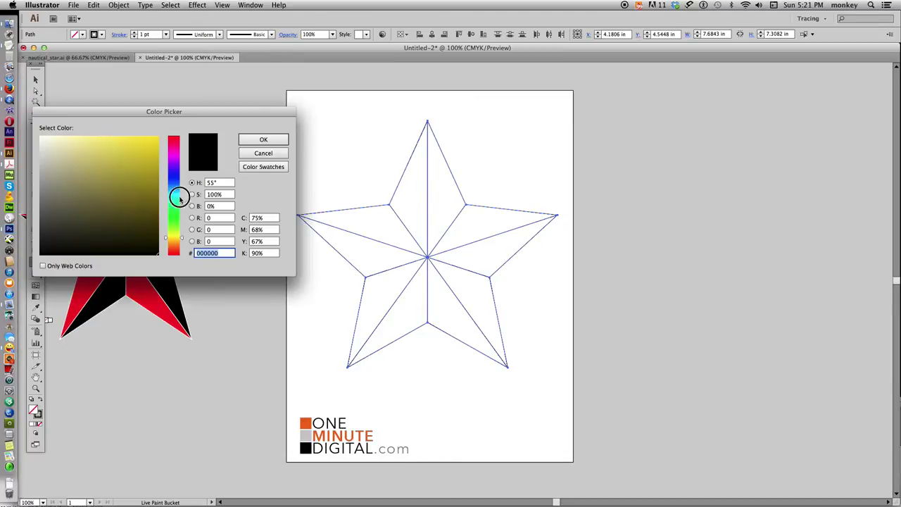
click(173, 136)
click(158, 137)
click(262, 140)
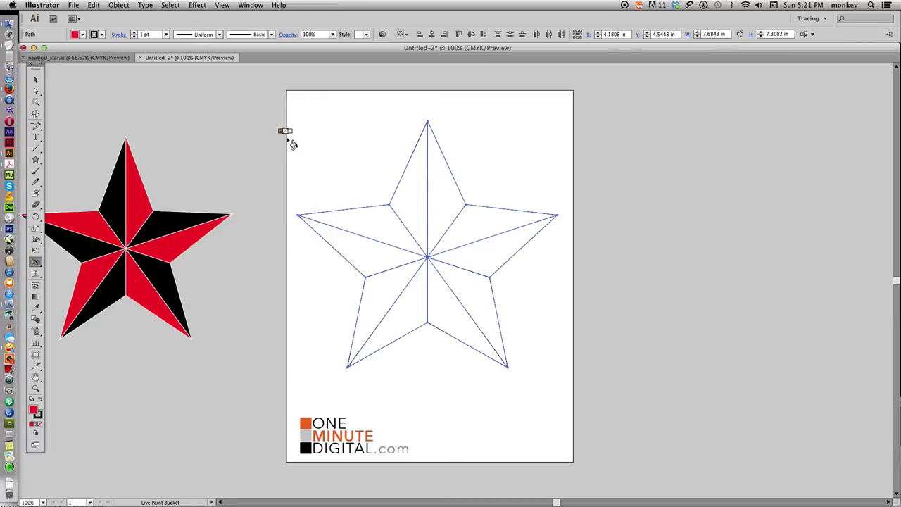
Create a Live Paint group, paint five alternating facets red, then make black the fill colour
click(439, 169)
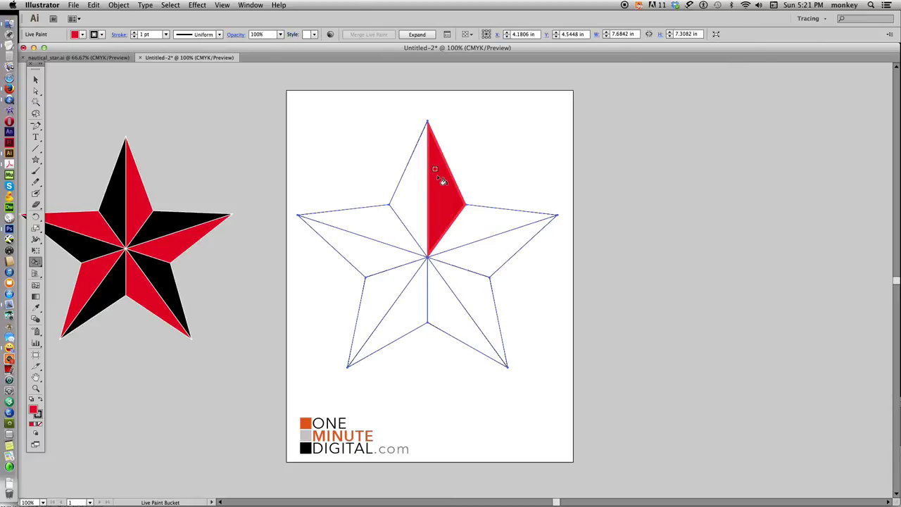
click(487, 256)
click(449, 310)
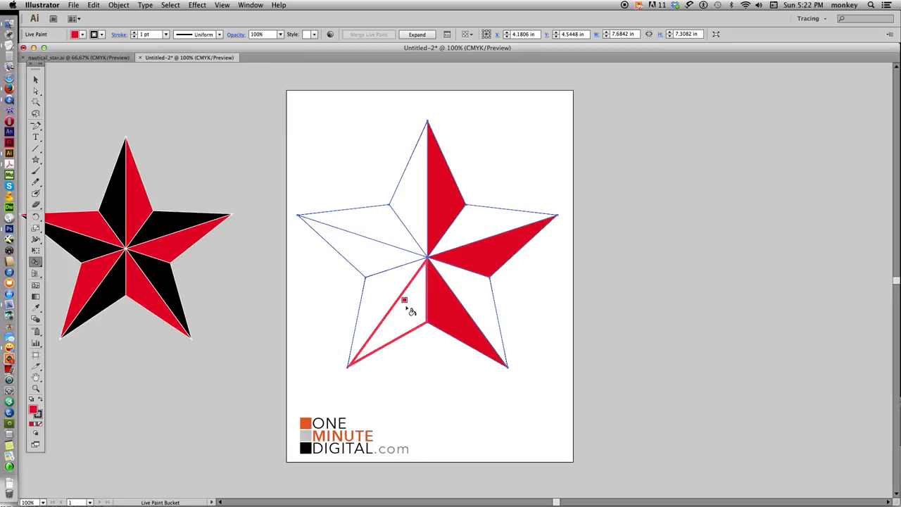
click(385, 288)
click(380, 224)
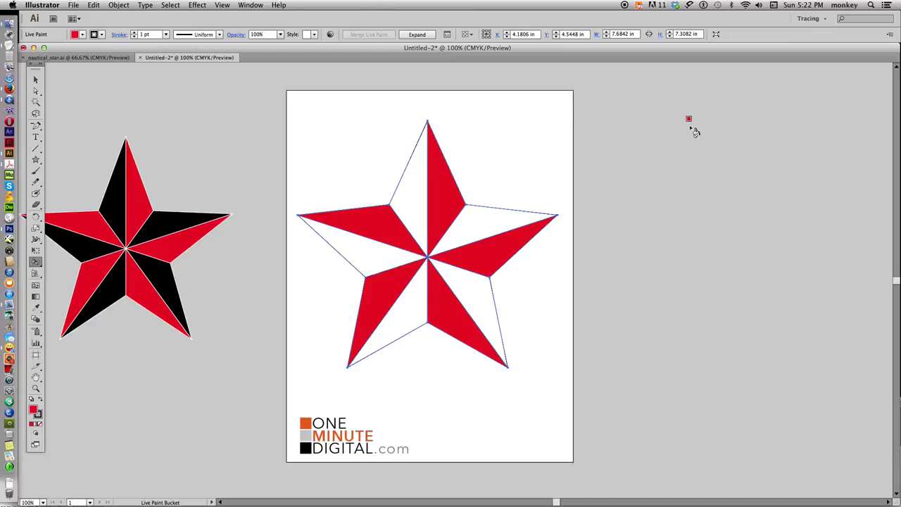
click(40, 400)
Fill the five remaining white facets black and return to the Selection tool
click(414, 195)
click(485, 225)
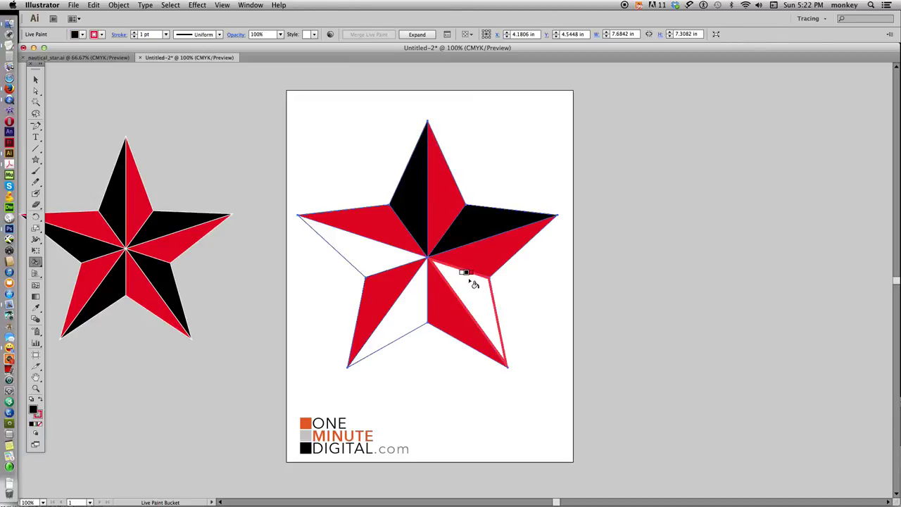
click(474, 295)
click(407, 309)
click(368, 252)
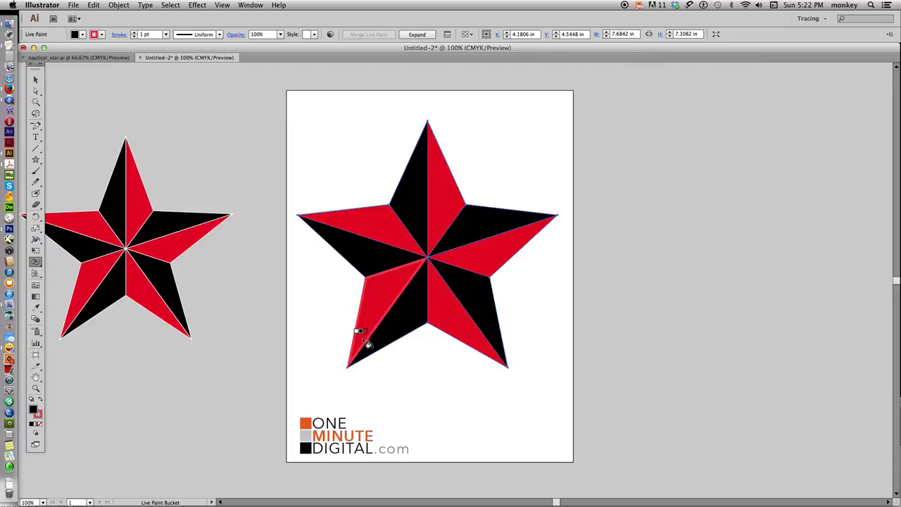
click(36, 79)
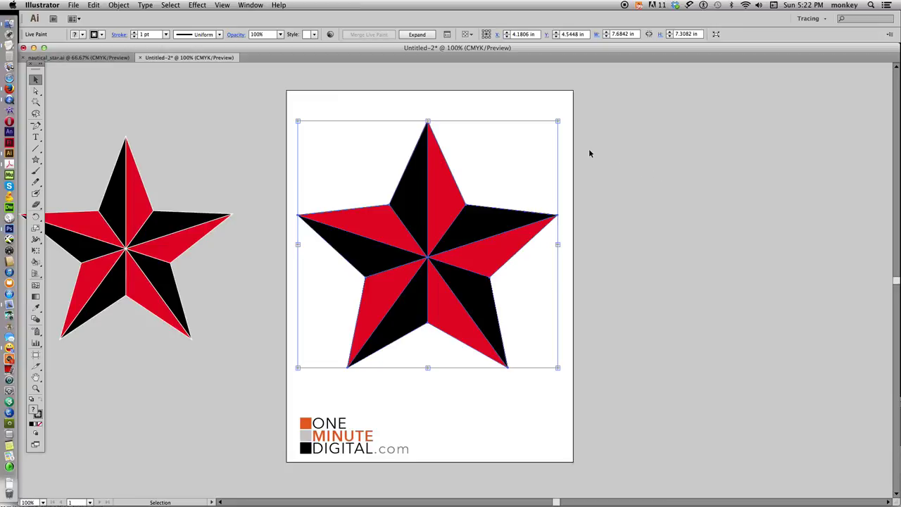
double_click(38, 414)
Set the stroke to white, try 4 pt and 2 pt weights, then set the stroke to None
click(36, 134)
click(265, 139)
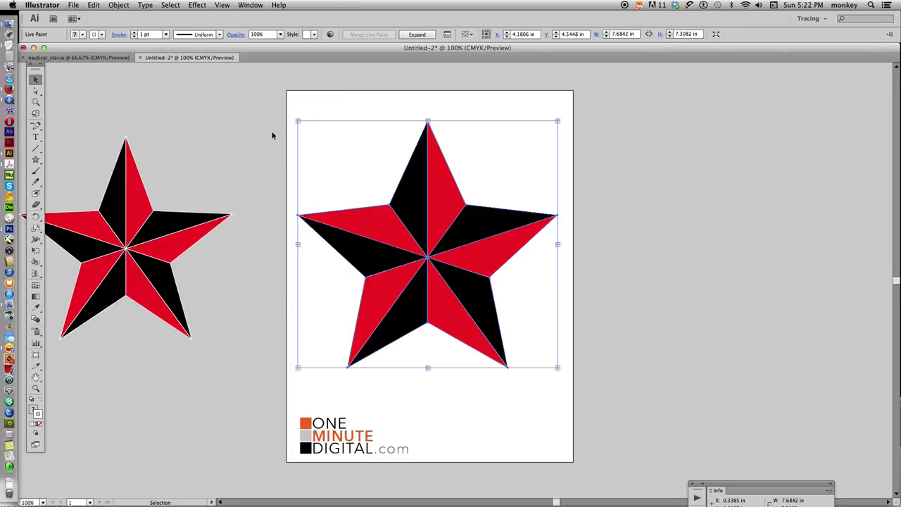
click(251, 5)
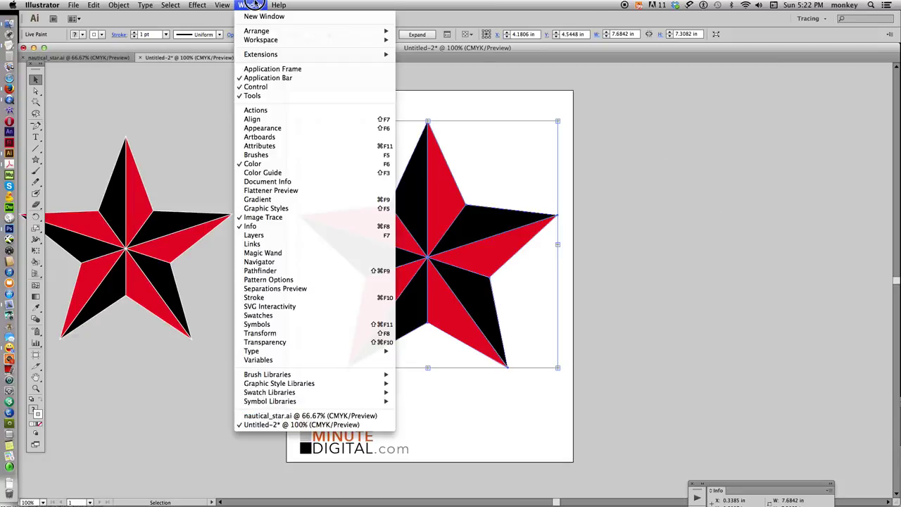
click(255, 297)
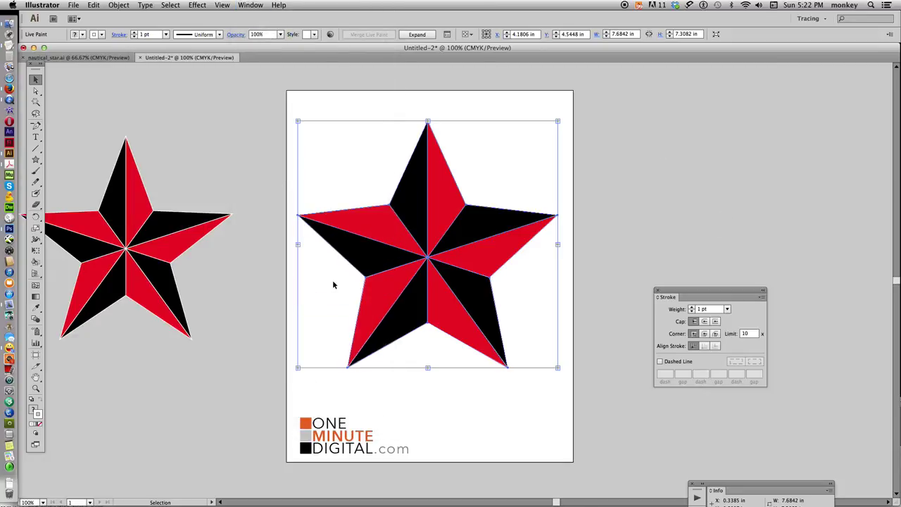
click(691, 307)
click(691, 307)
click(691, 312)
click(691, 312)
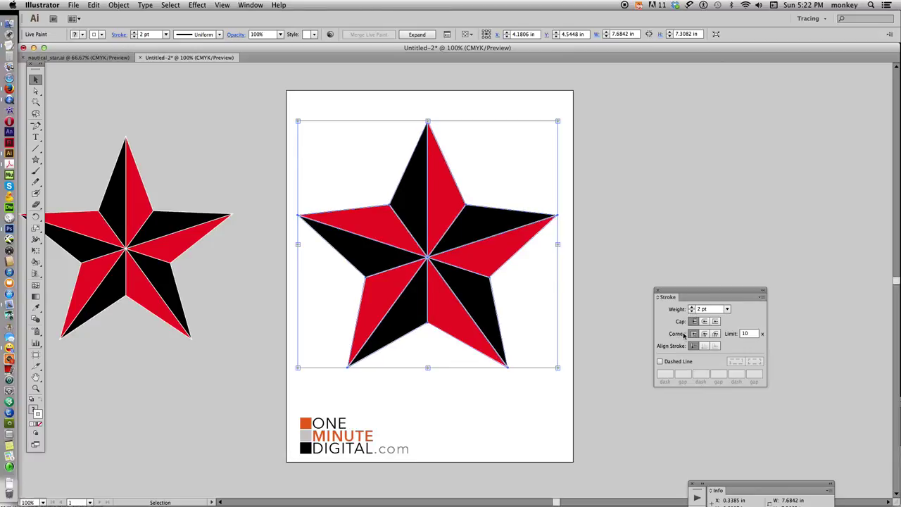
click(39, 424)
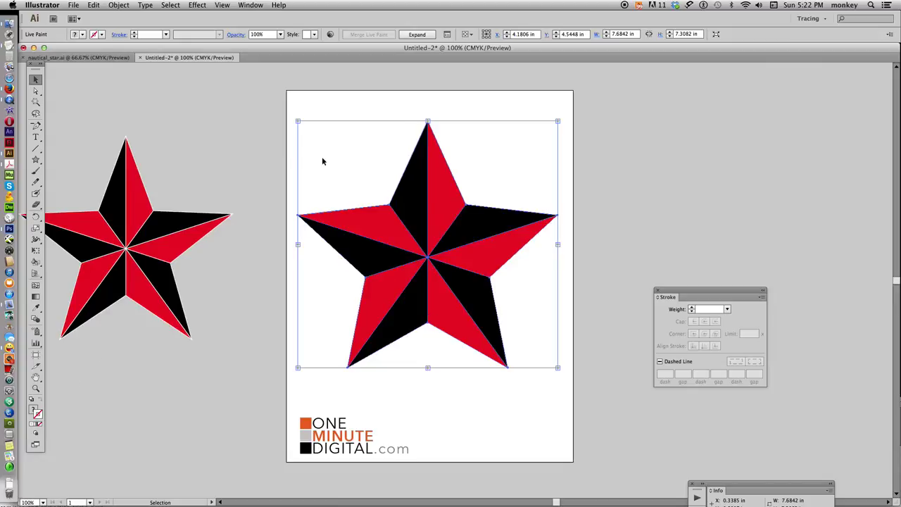
click(290, 207)
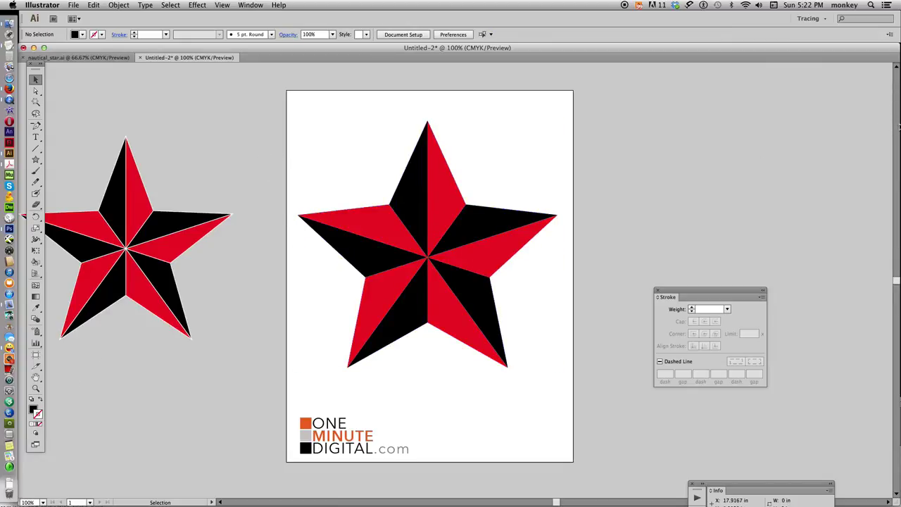